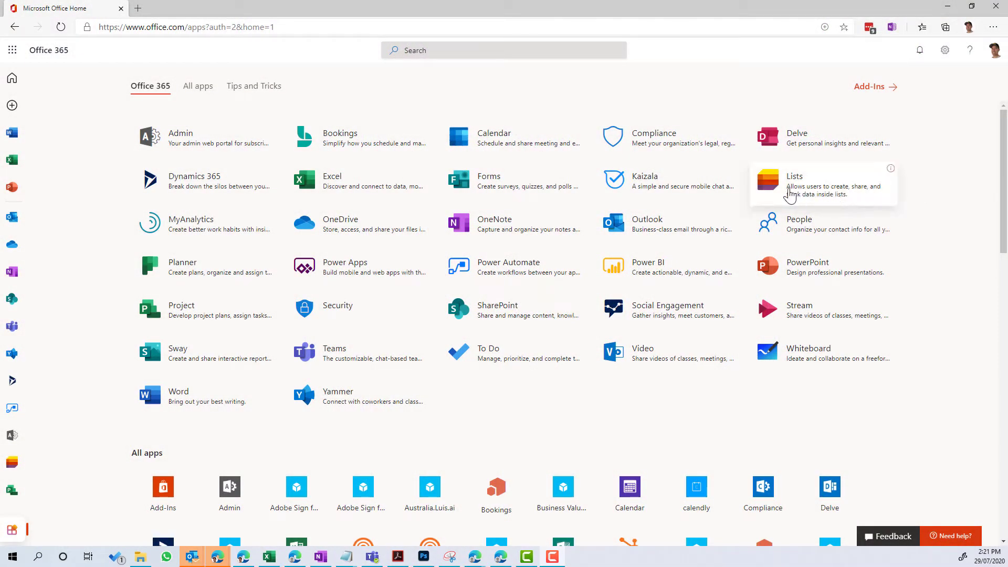
- Open the Lists app and show My lists instead of Recent lists on the home page
click(770, 190)
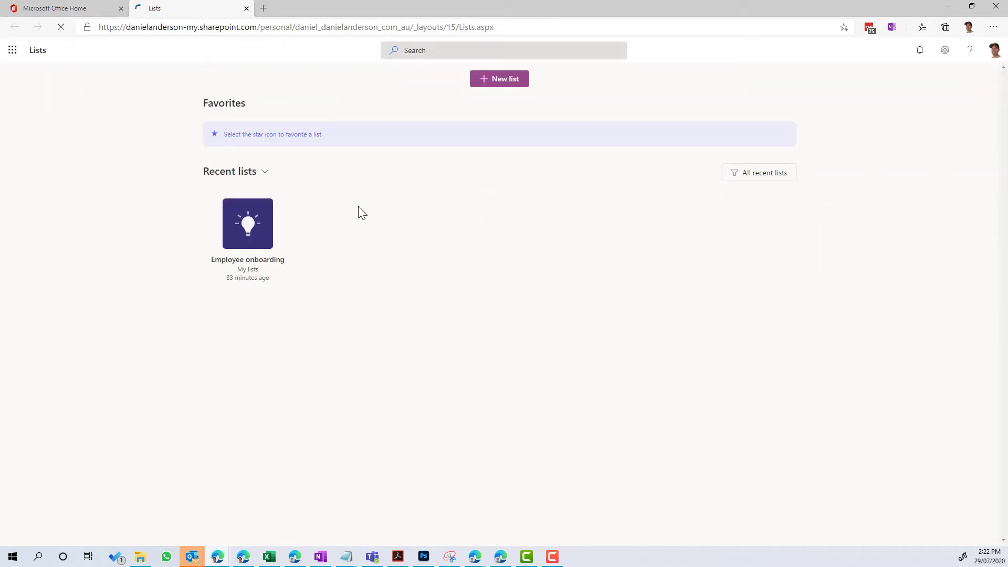
click(261, 171)
click(241, 206)
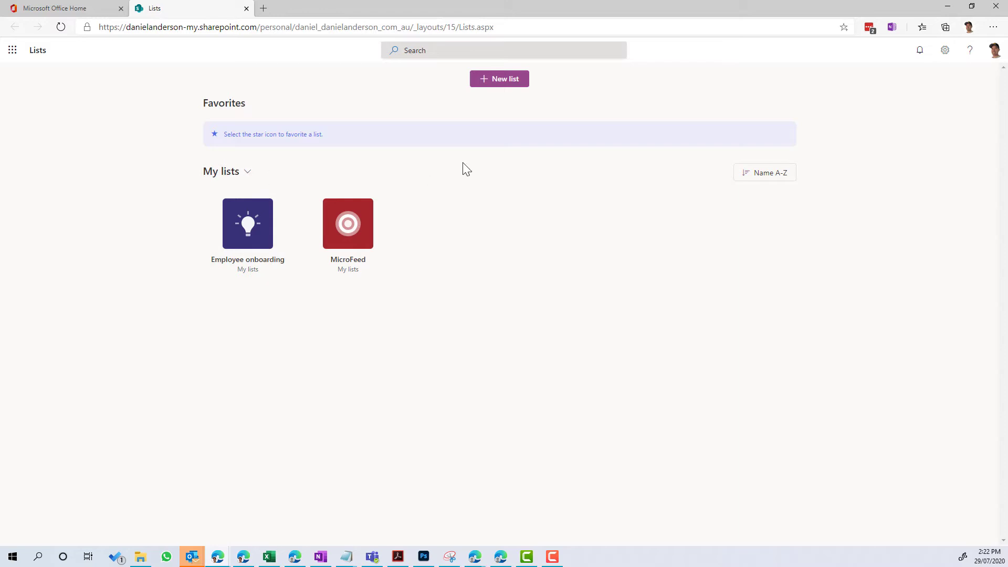
- Start a new list from the Issue tracker template and scroll its sample preview sideways
click(512, 81)
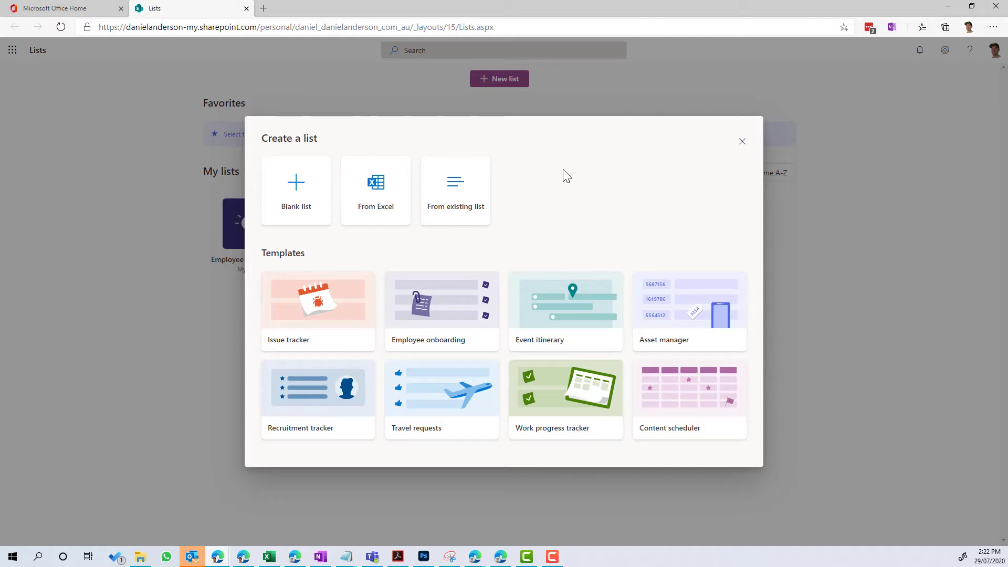
click(314, 320)
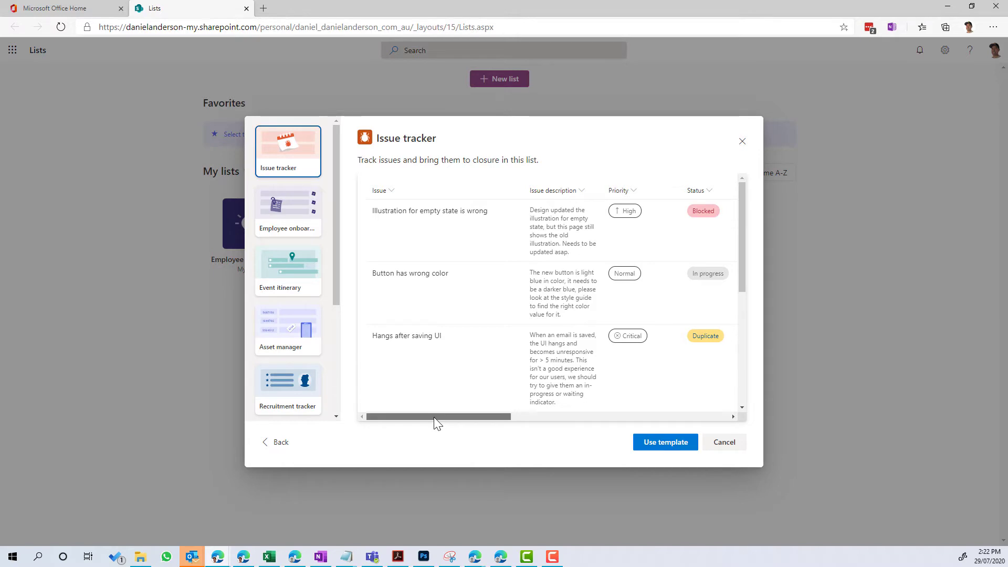
drag(452, 420, 434, 431)
- Name the list 'The 365 Issue tracker', save it to The 365 Project site, and create it
click(667, 447)
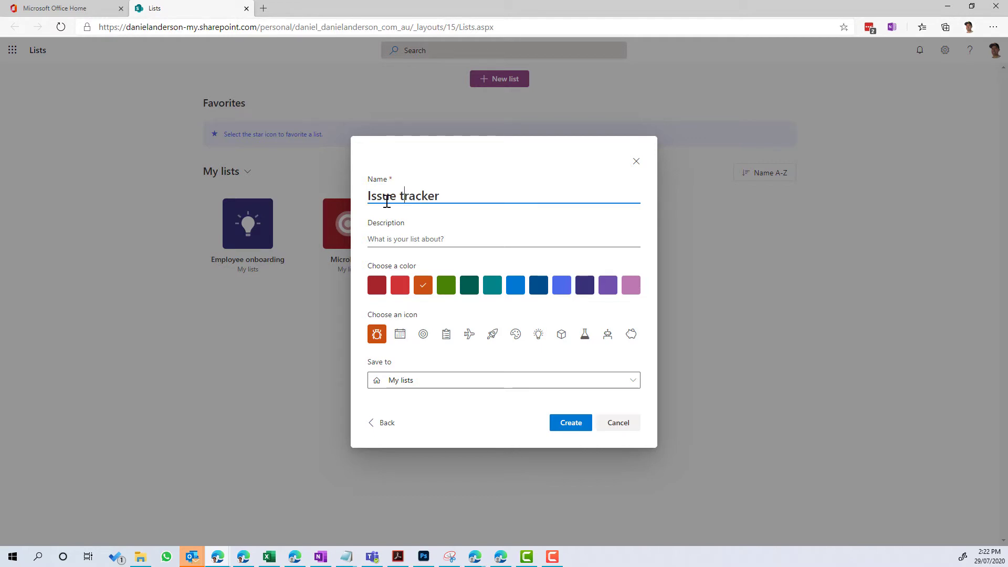
click(370, 197)
text(The 365)
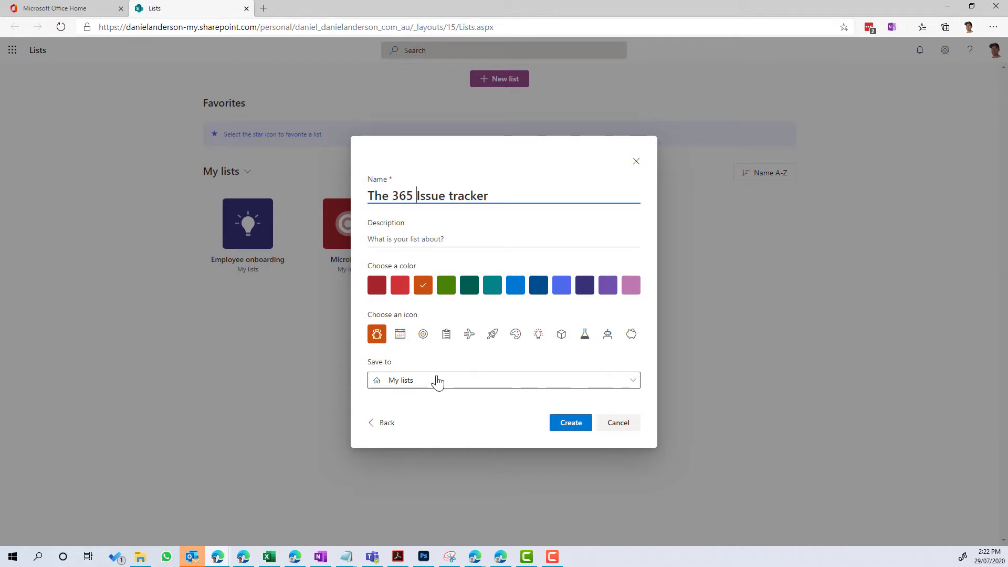
click(633, 385)
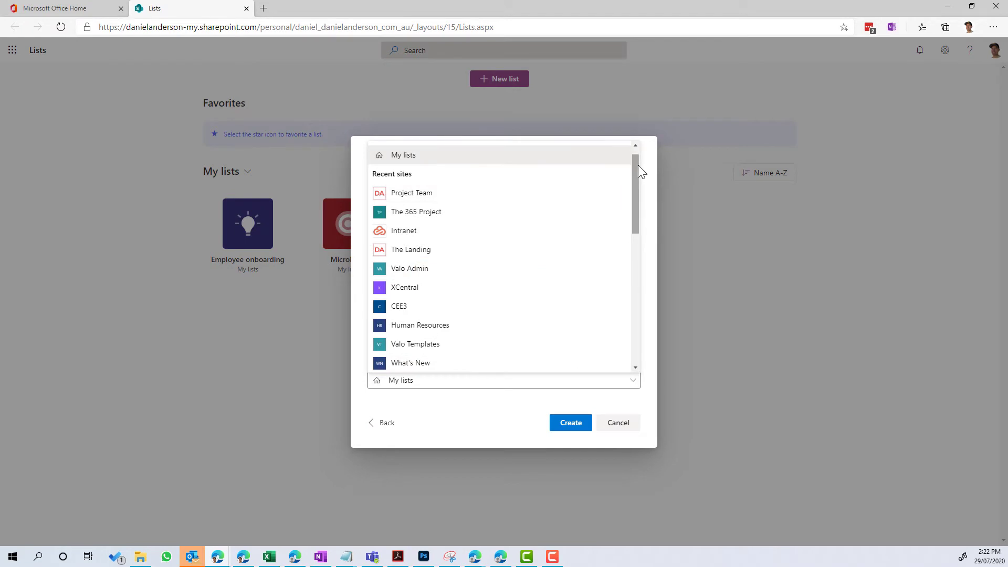
mouse_move(638, 165)
mouse_down()
mouse_move(640, 327)
mouse_move(629, 156)
mouse_up()
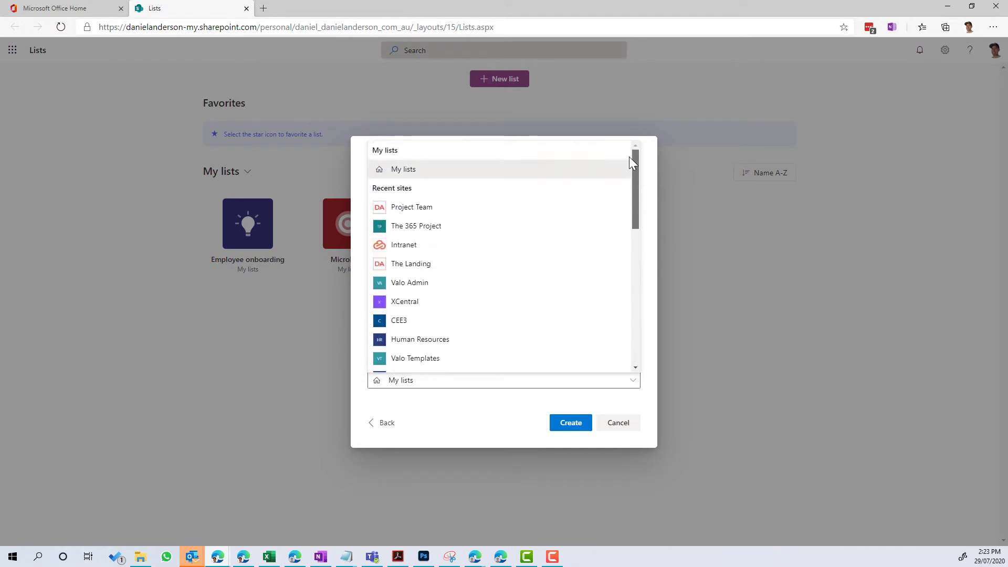
click(416, 226)
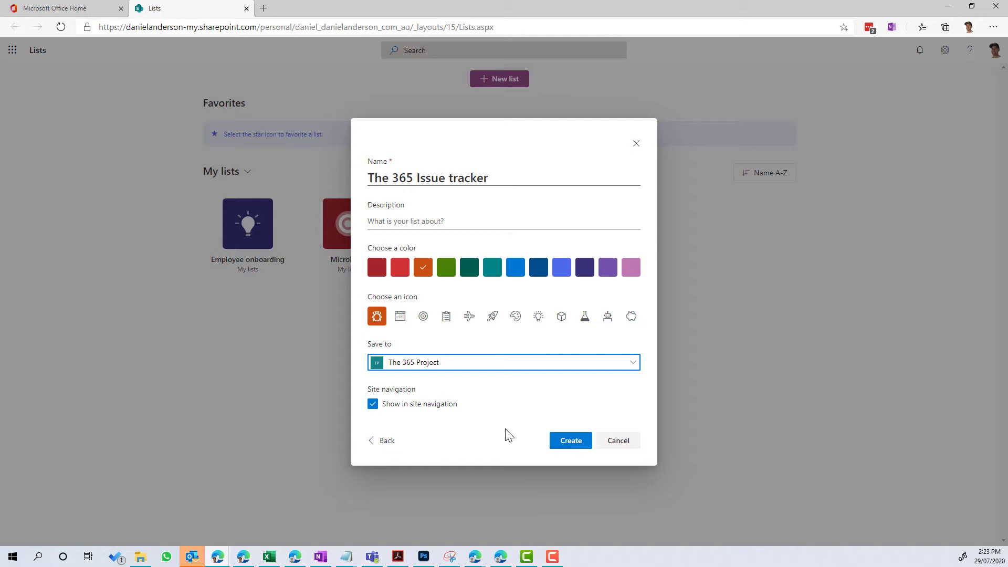
click(573, 442)
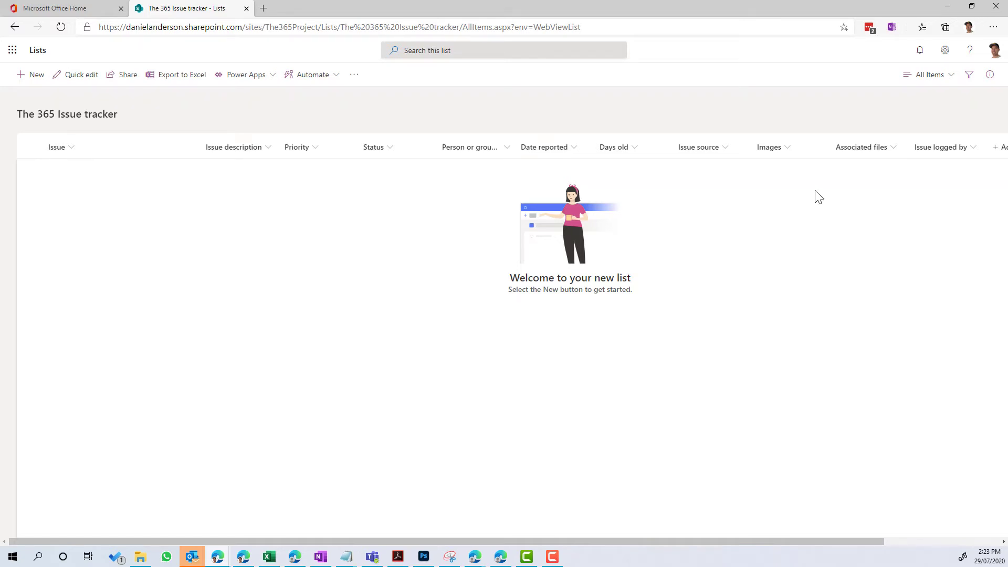
- Select the site part of the list's web address, up to The365Project
click(315, 28)
click(319, 27)
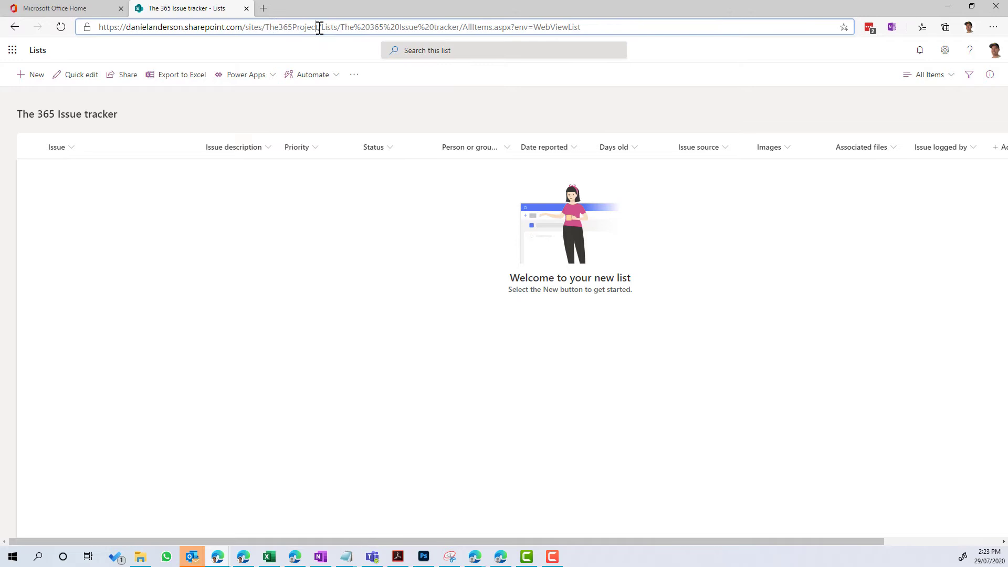
drag(319, 27, 41, 17)
key(ctrl+c)
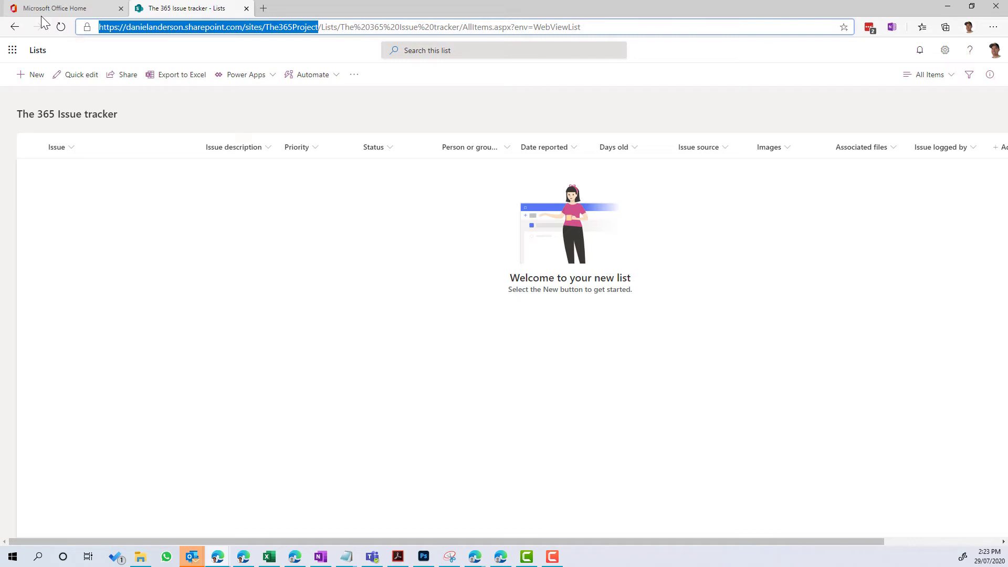
- Open the copied site address in a new tab, open 365 project Issue tracker, then return to Lists home
click(263, 9)
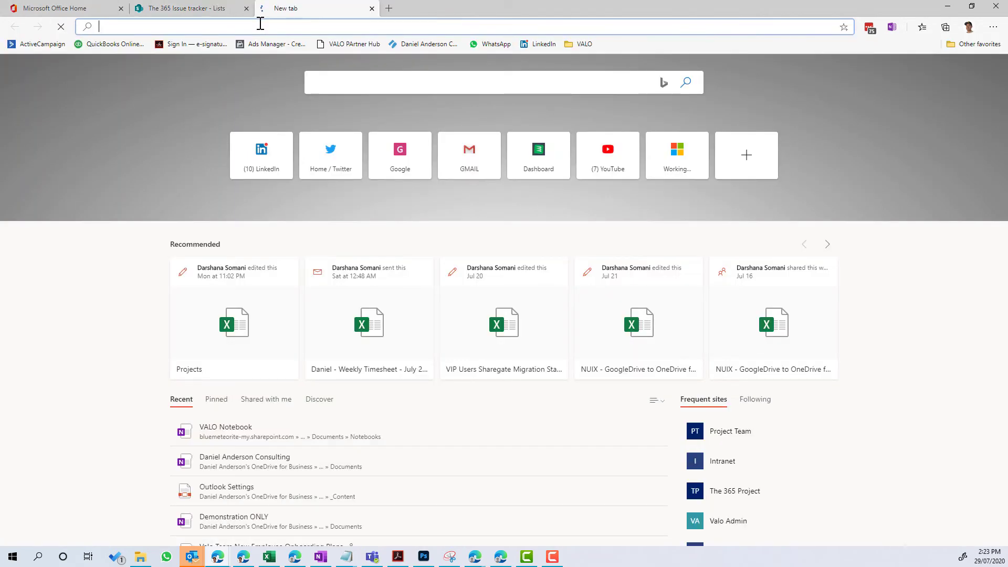
key(ctrl+v)
key(Return)
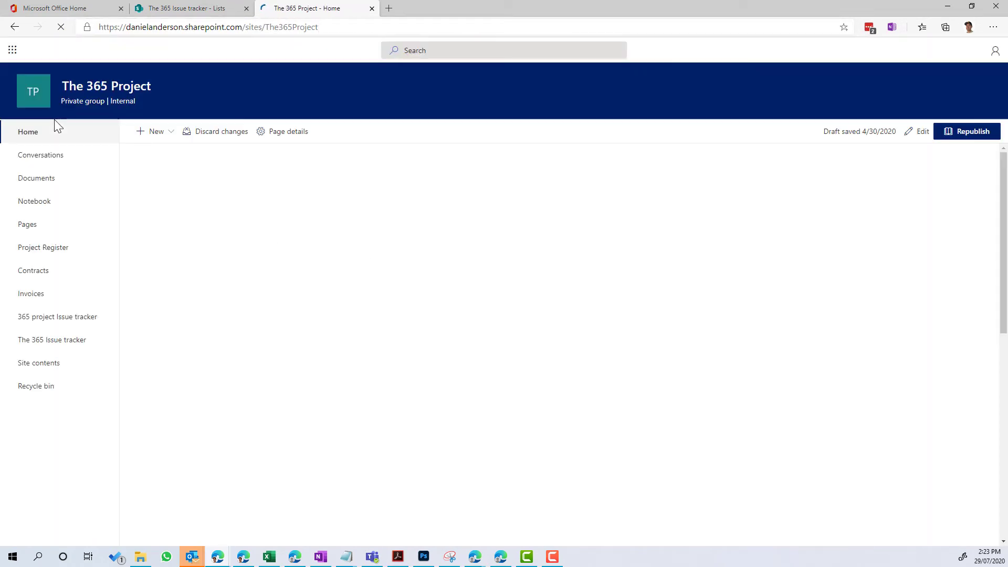
click(47, 320)
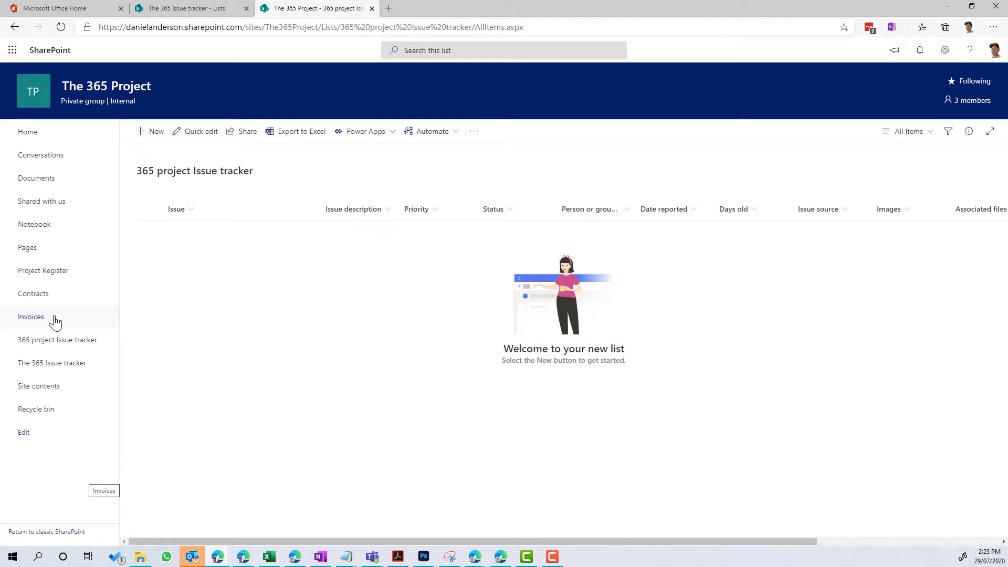
click(192, 11)
click(40, 55)
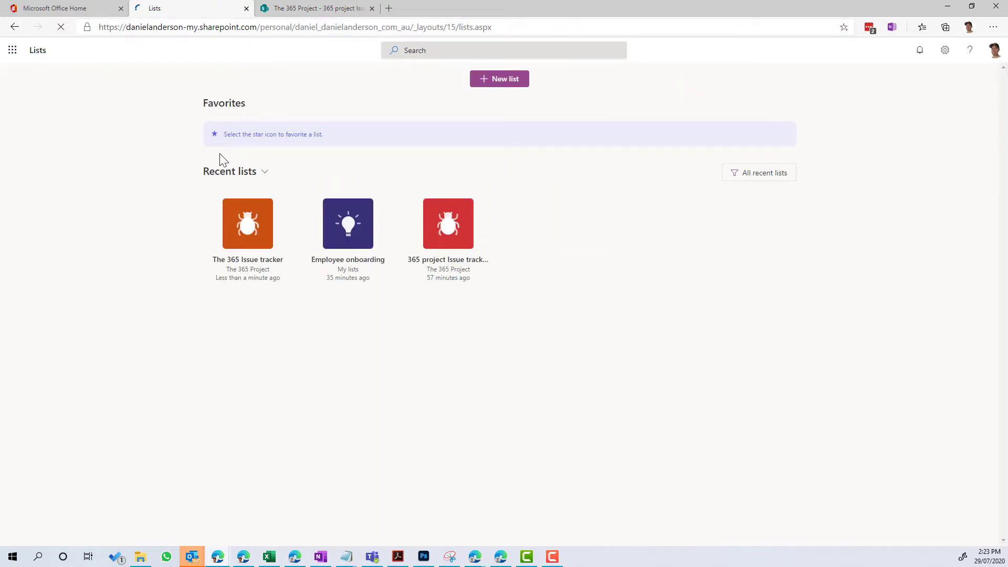
mouse_move(268, 232)
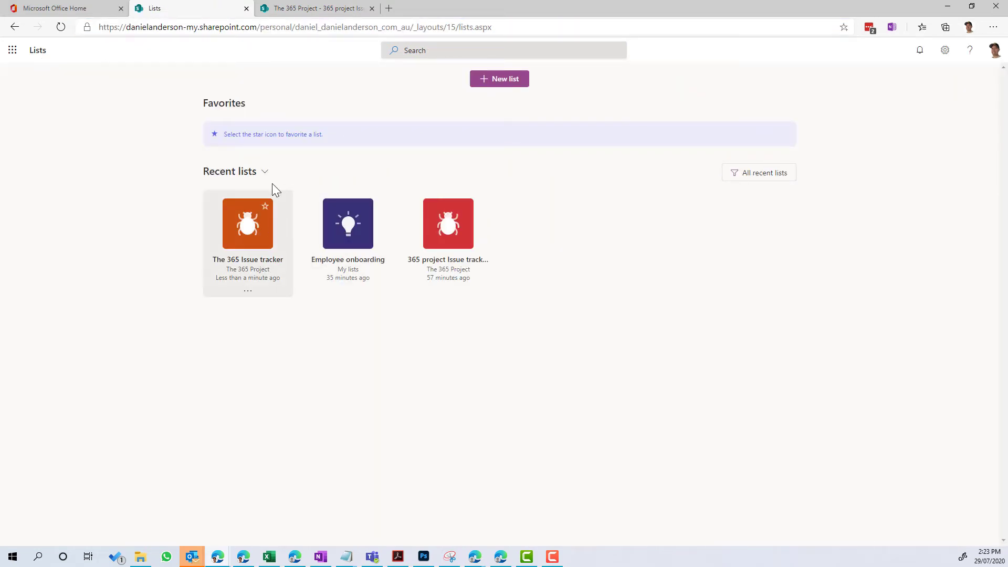
click(243, 236)
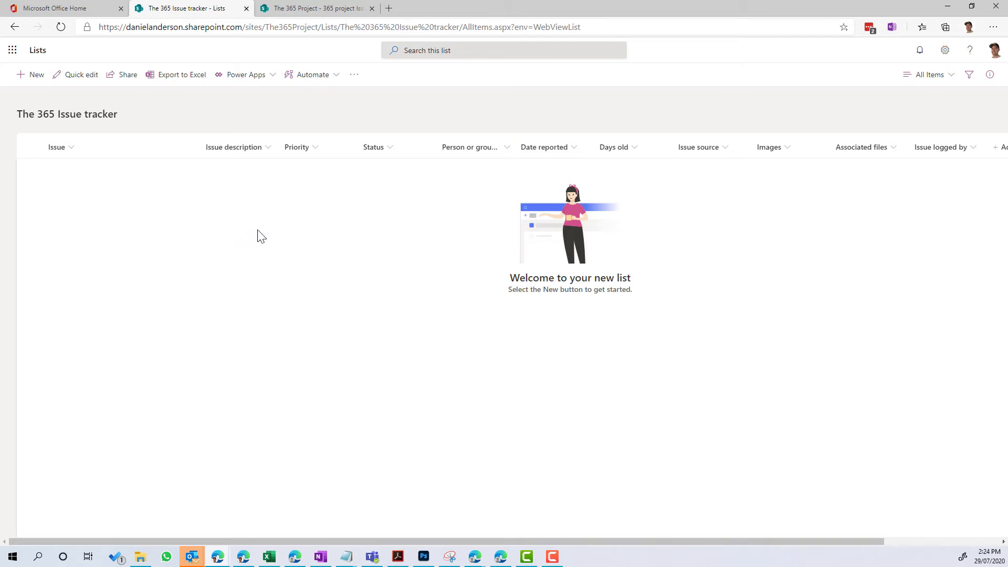
click(32, 79)
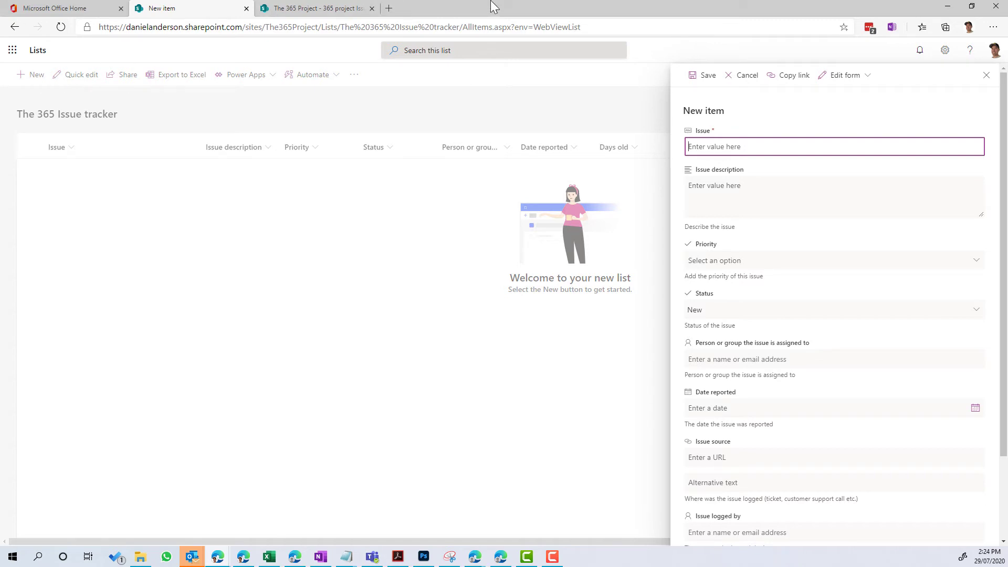
click(987, 75)
click(38, 51)
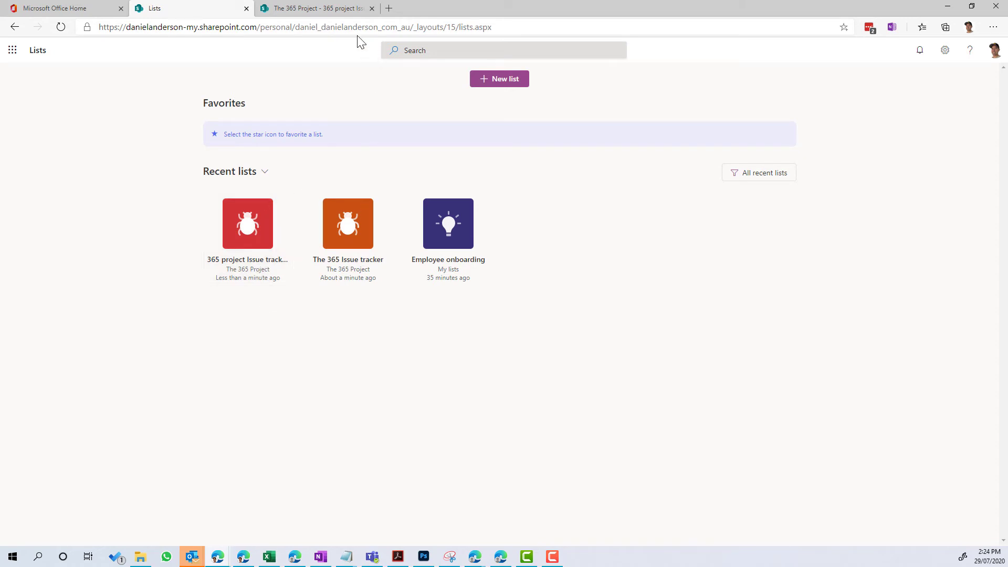
- Title the new issue 'OneDrive dies not Sync' and enter the description 'fdasfdafdas'
click(327, 9)
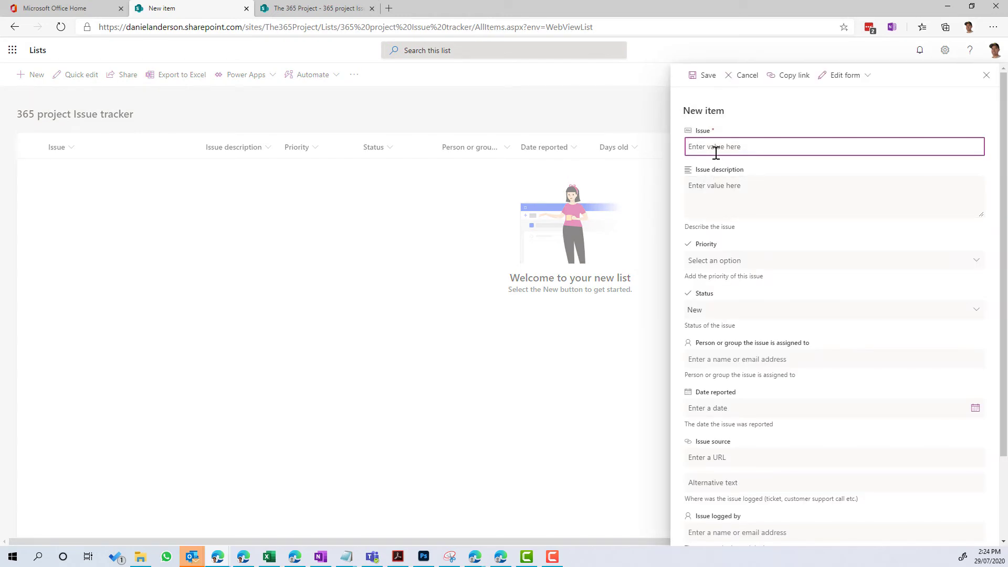
text(OneDrive dies)
text(not Sync)
key(ctrl+a)
click(730, 192)
text(fdasfdafdas)
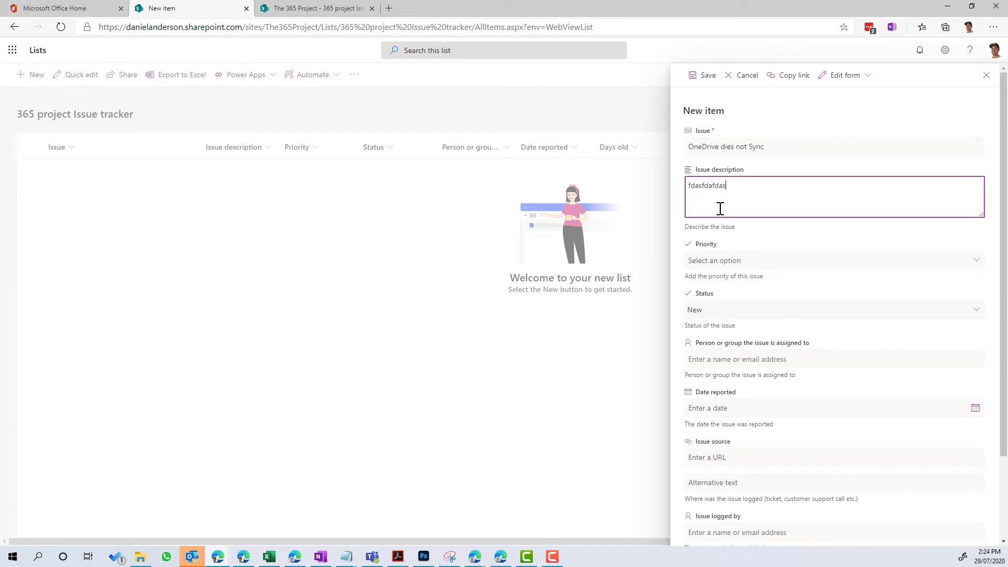
- Set Priority to High, keep Status New, and assign the issue to Support
click(698, 261)
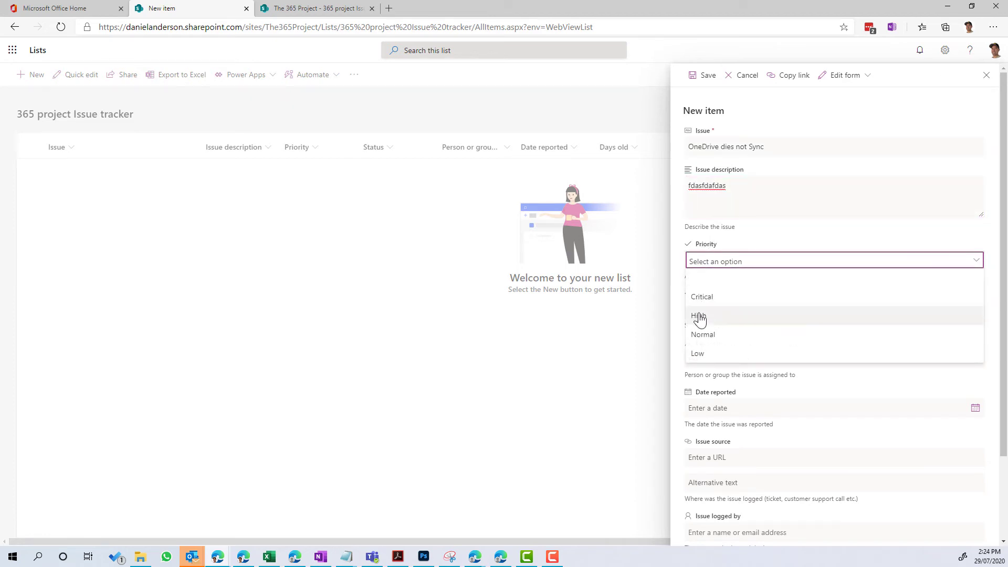
click(699, 318)
key(Tab)
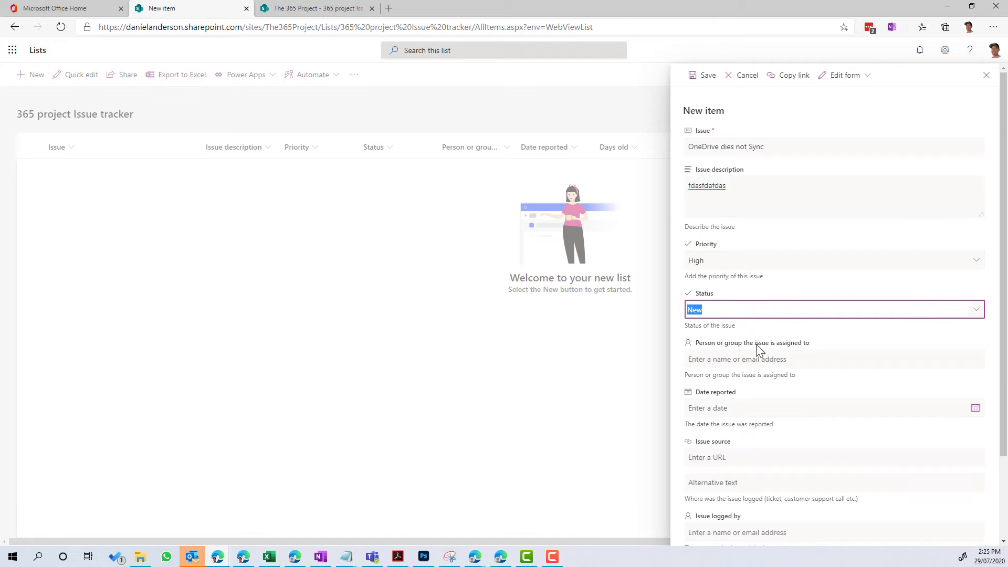
scroll(762, 347, down, 1)
click(729, 300)
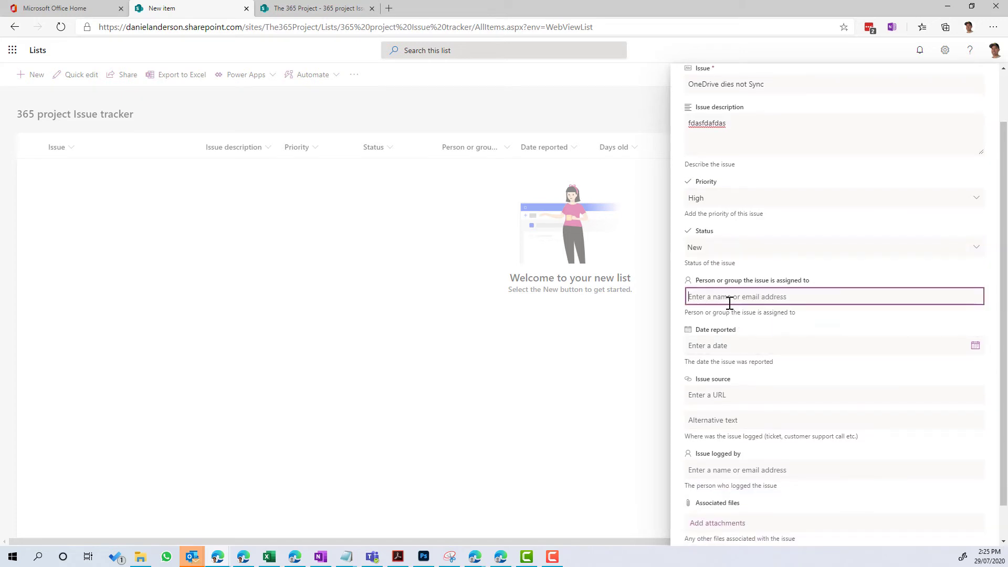
text(test)
key(BackSpace)
key(BackSpace)
key(BackSpace)
key(BackSpace)
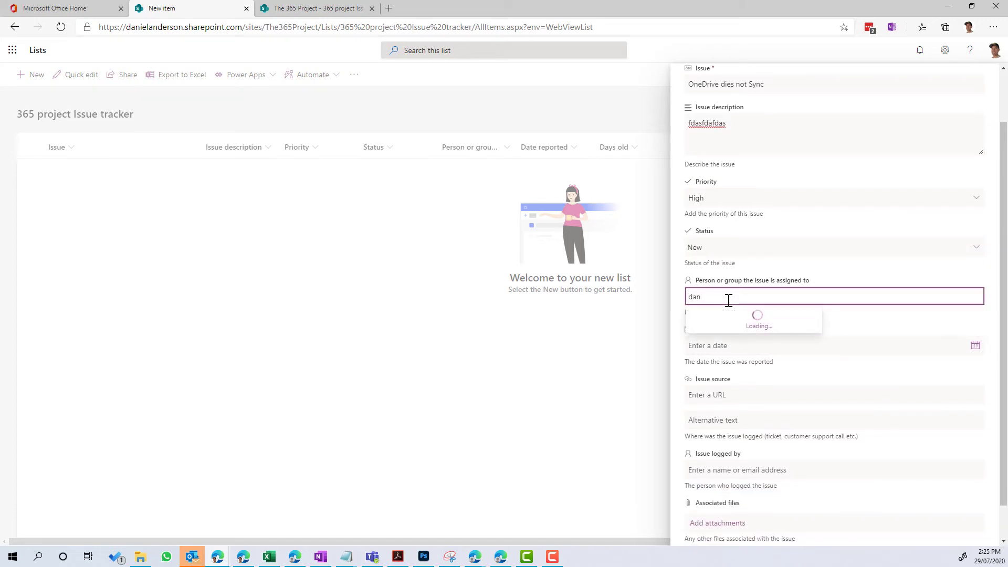
text(support)
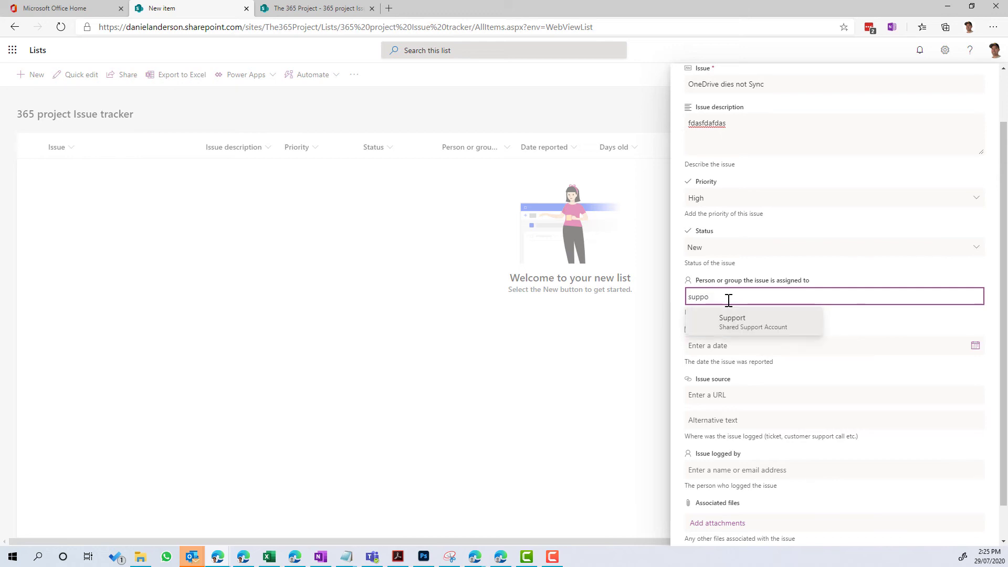
click(745, 325)
- Set the reported date to 7/28/2020, add yourself as the issue logger, and save the issue
click(750, 348)
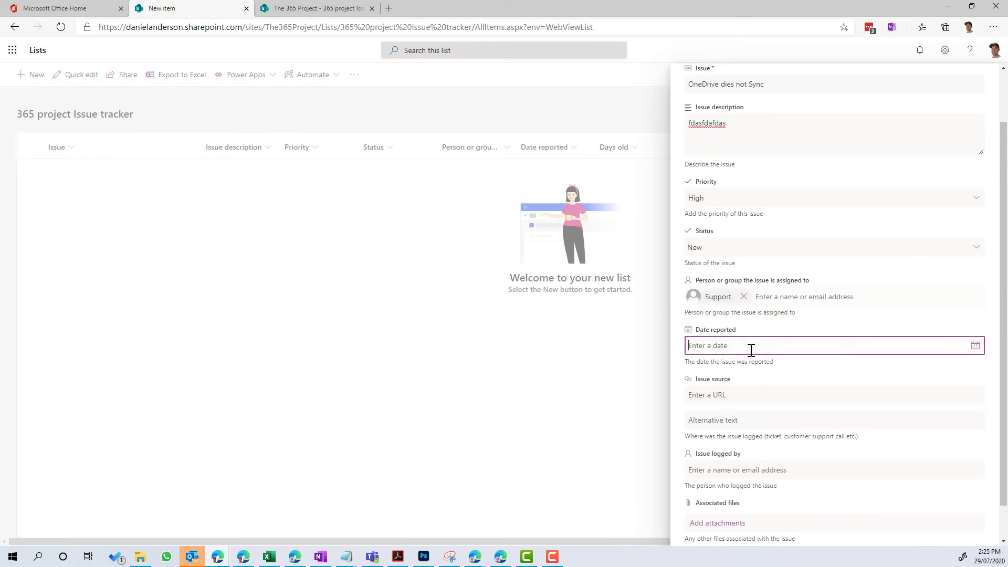
click(976, 345)
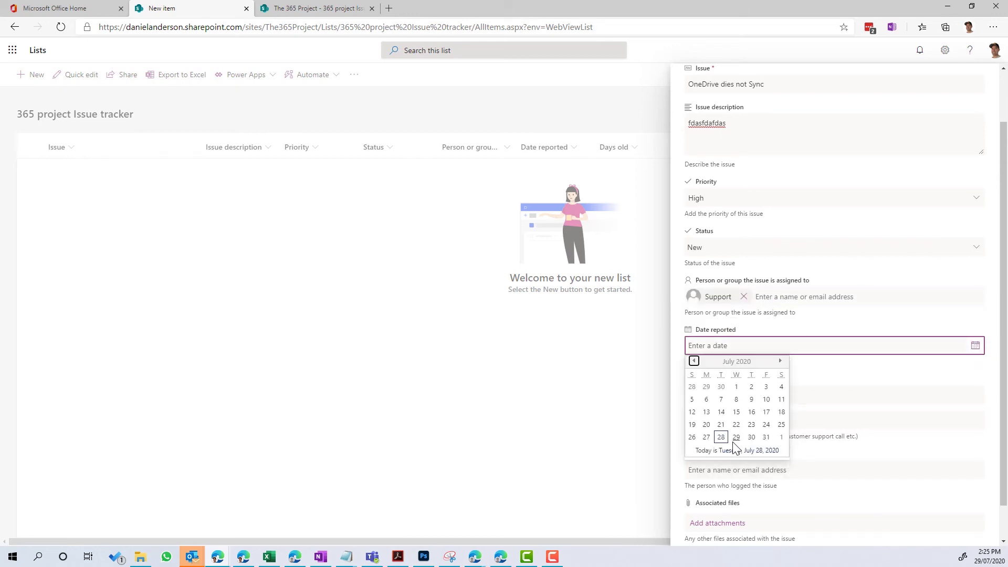
click(728, 440)
scroll(756, 412, down, 1)
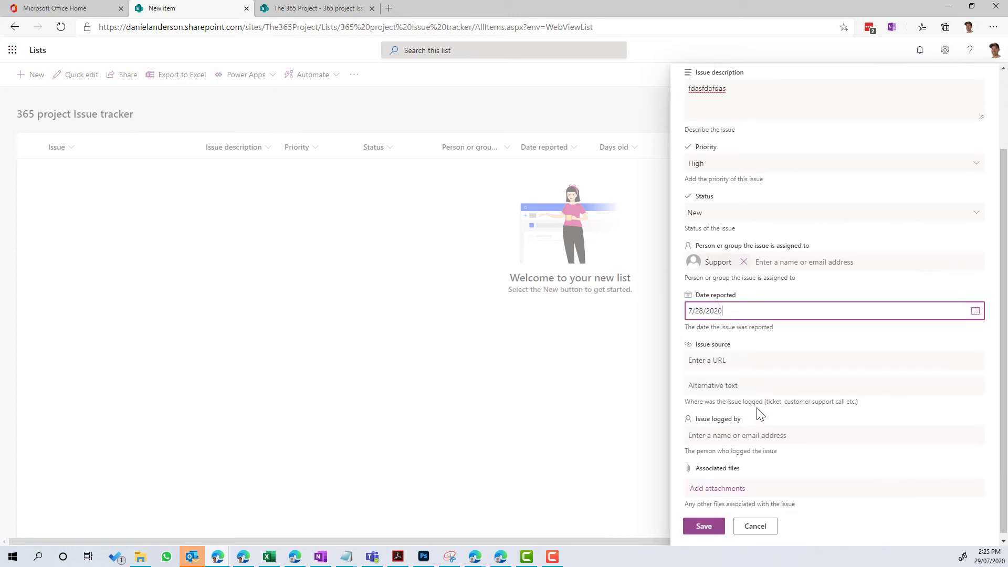
click(750, 435)
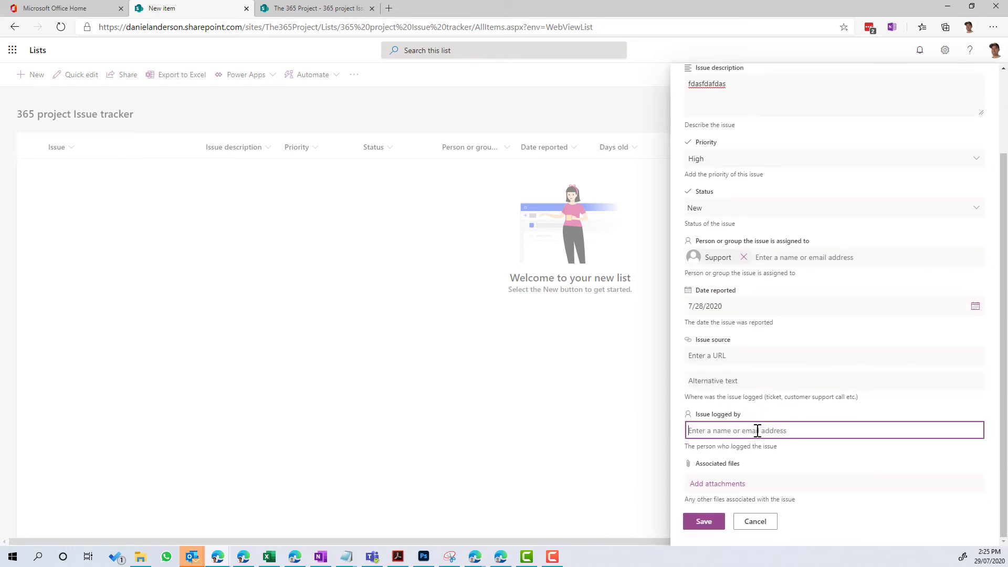
text(danie)
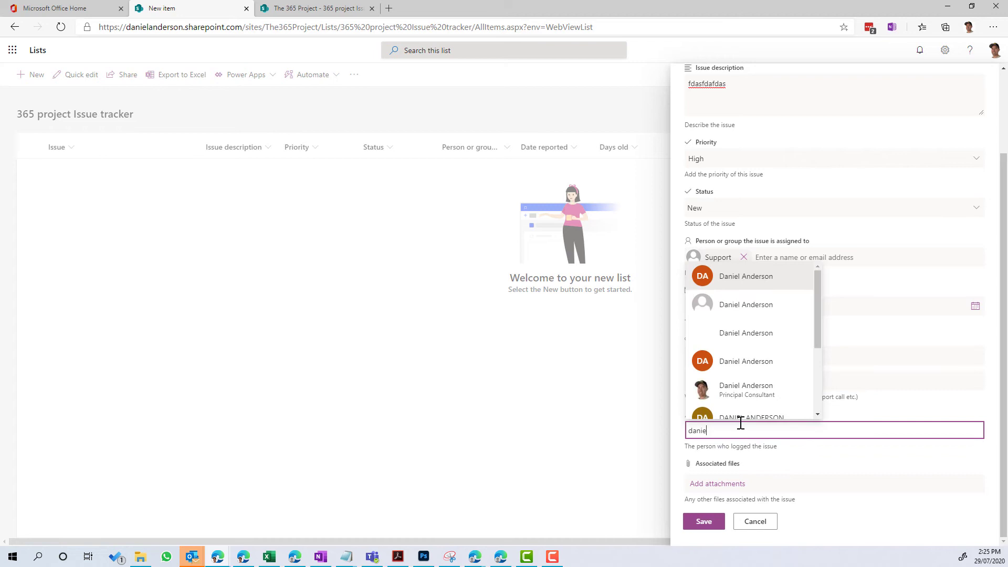
click(746, 391)
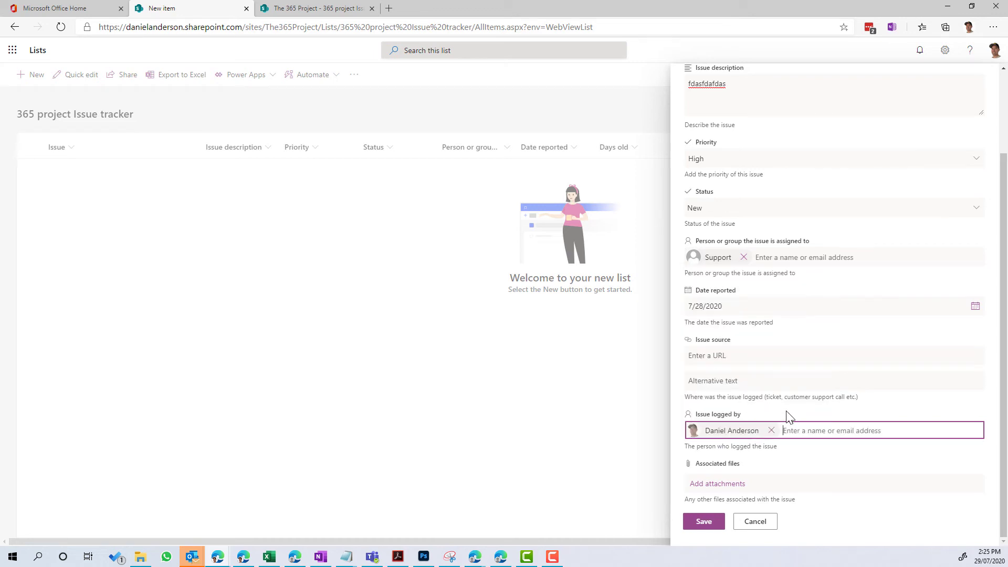
click(710, 526)
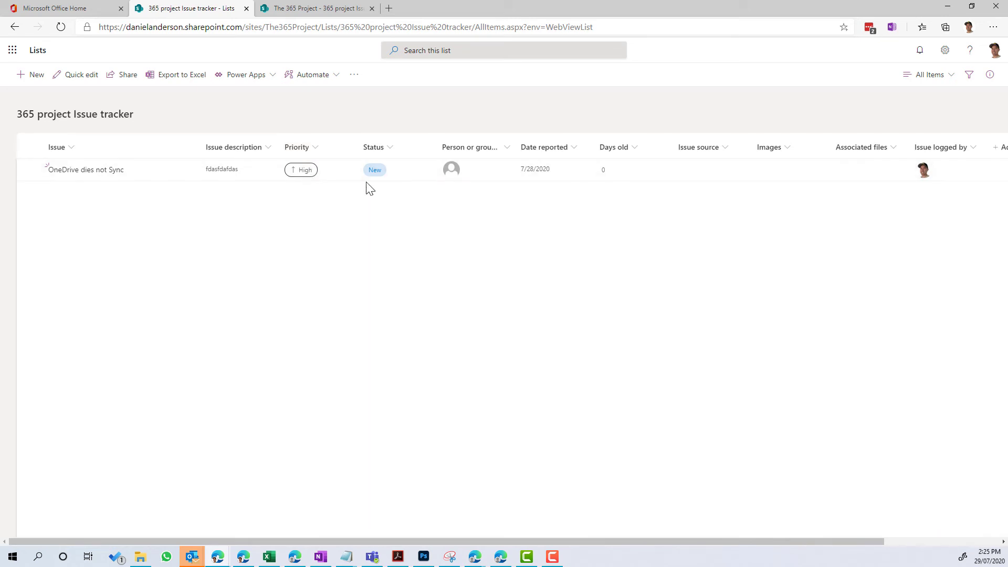
- View the Status column's formatting as Advanced mode JSON in a widened panel, then cancel without changes
click(395, 153)
mouse_move(420, 246)
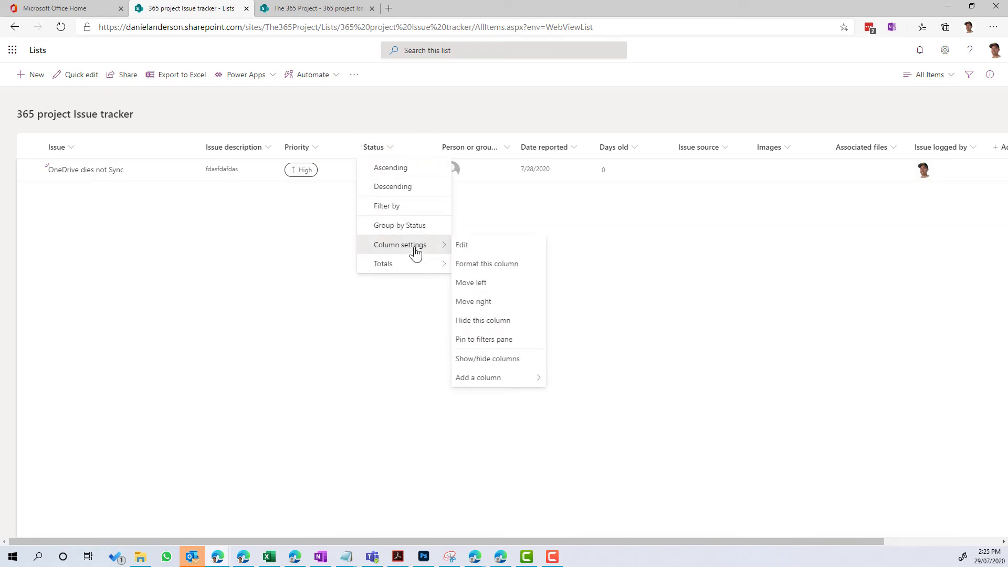
click(486, 269)
click(877, 507)
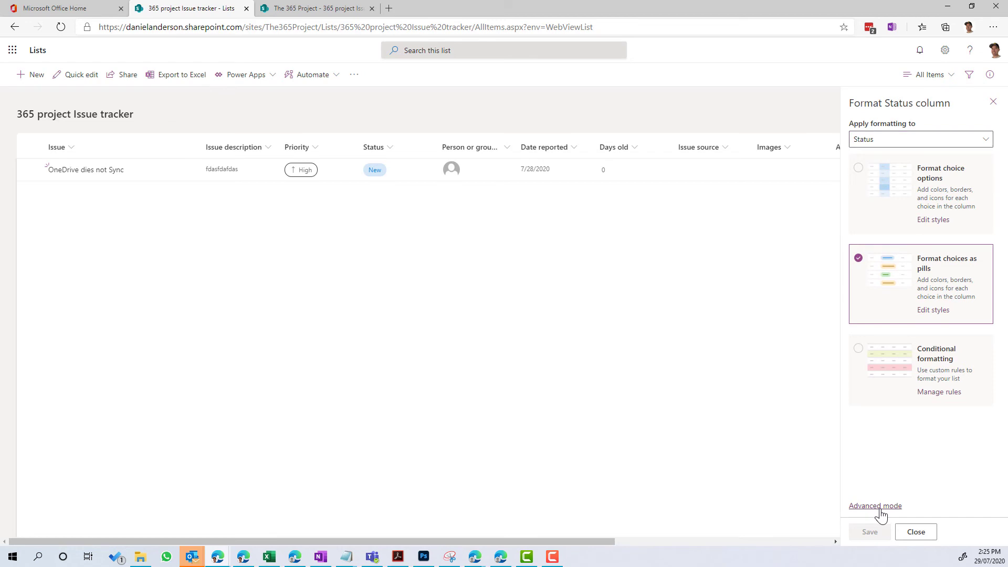
drag(995, 206, 995, 216)
drag(841, 246, 768, 250)
click(898, 532)
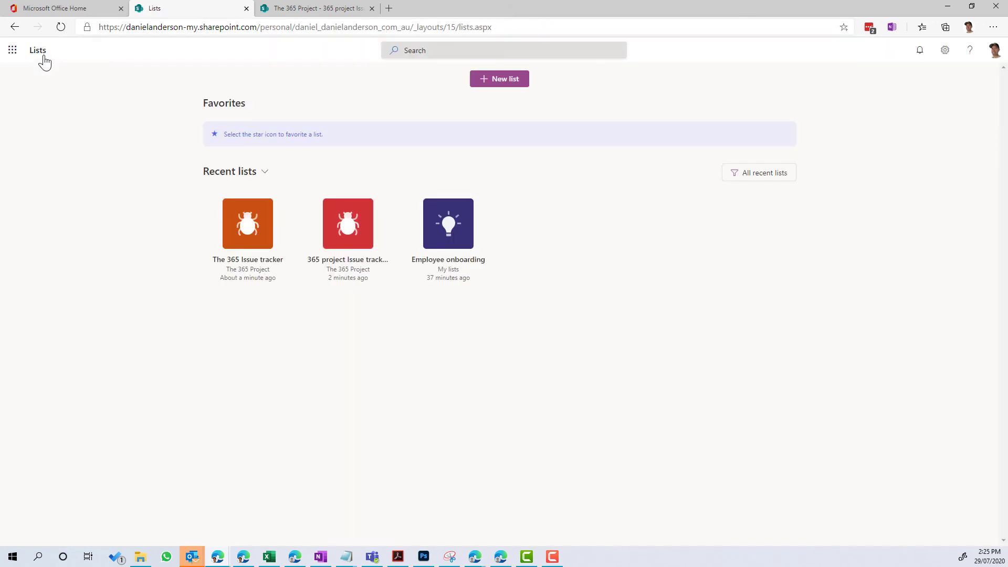
- Start a new list but dismiss it, then select The 365 Project site title in the SharePoint tab
click(497, 86)
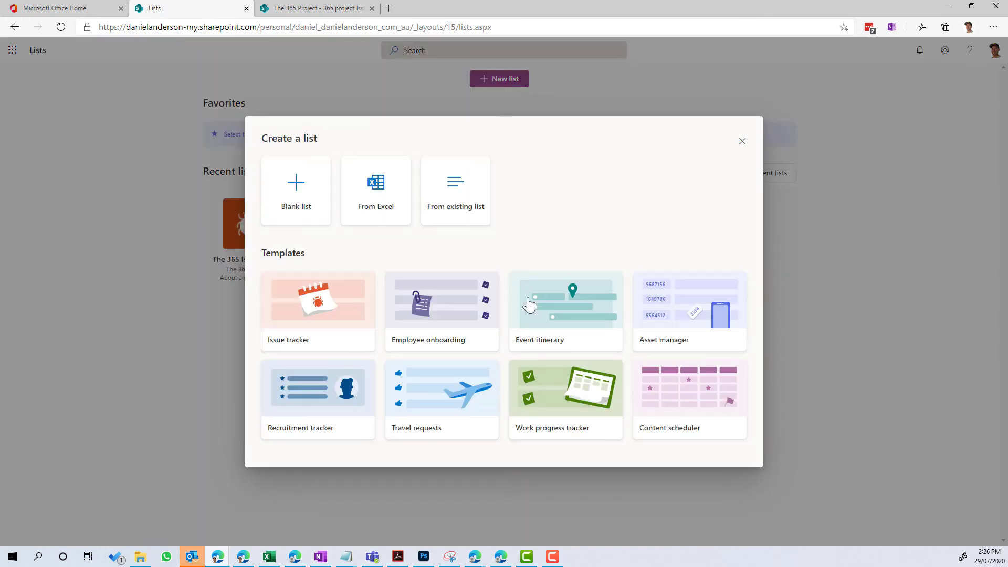
click(742, 141)
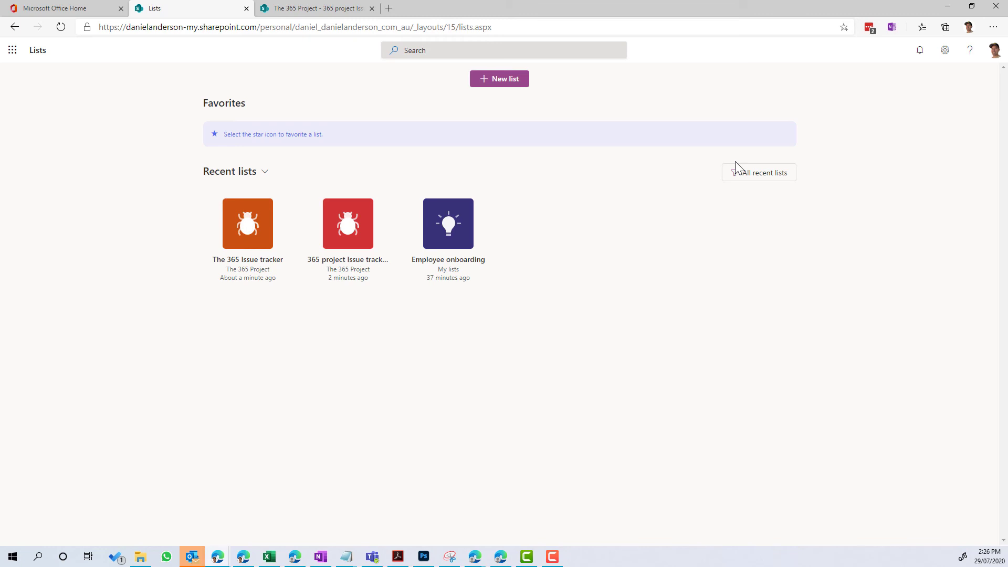
click(320, 10)
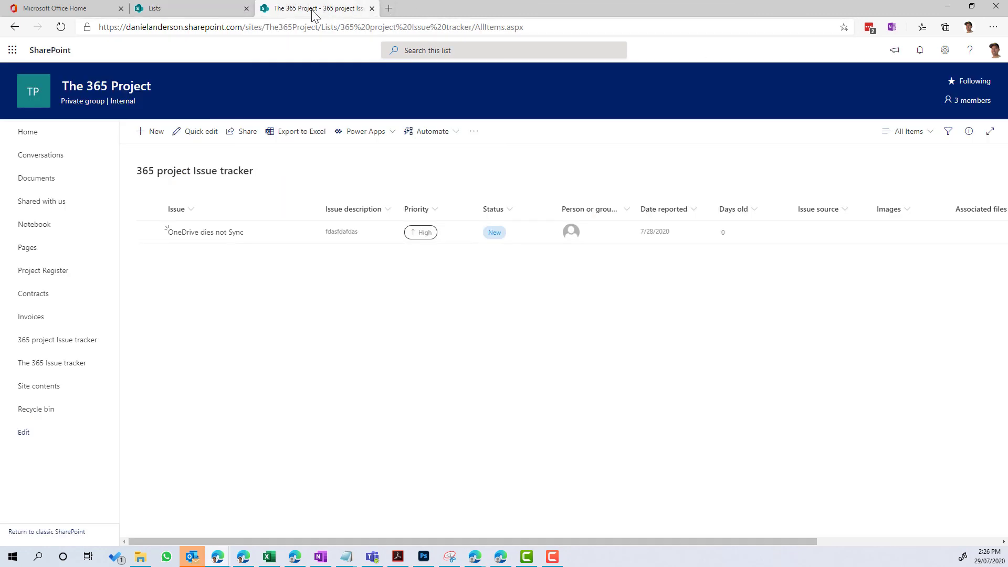
drag(62, 87, 173, 86)
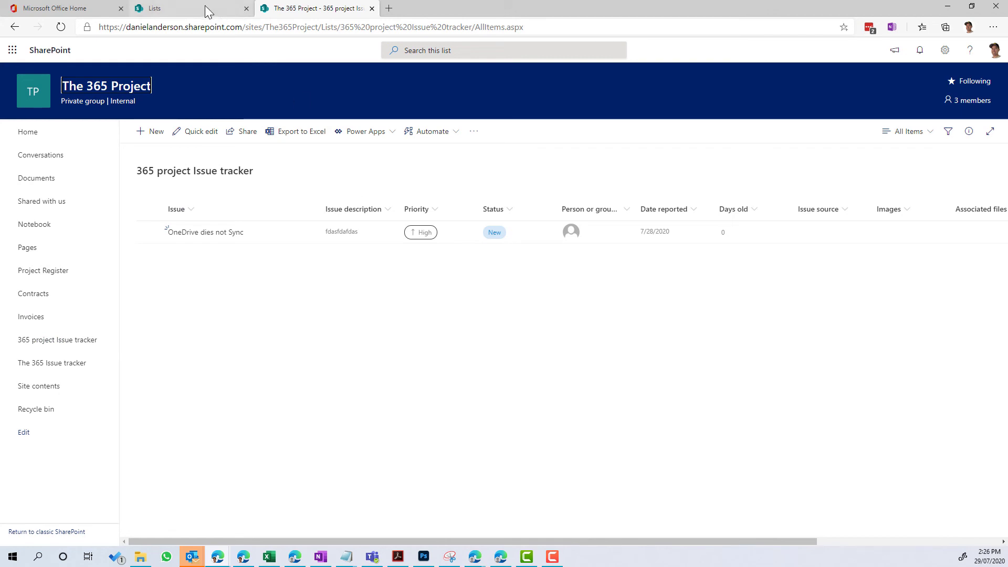
- Open The 365 Issue tracker from recent lists, then return to the SharePoint 365 project Issue tracker
click(174, 10)
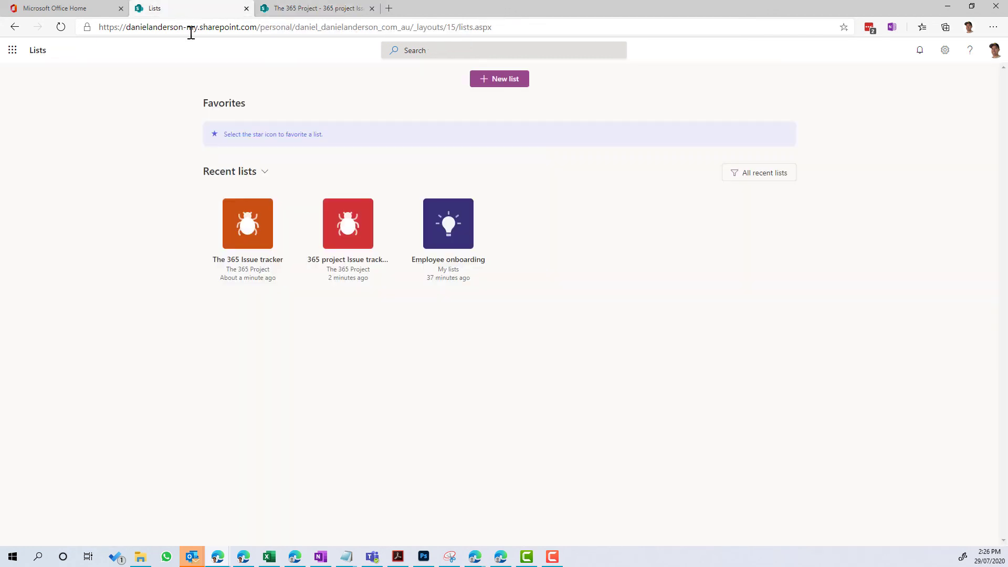
click(249, 232)
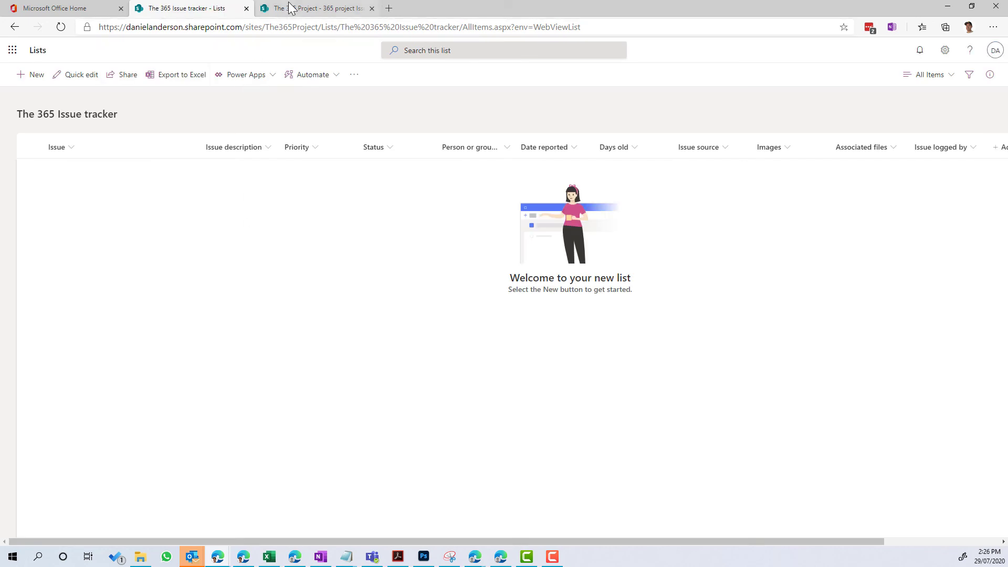
click(290, 8)
key(ctrl+shift+Tab)
click(320, 10)
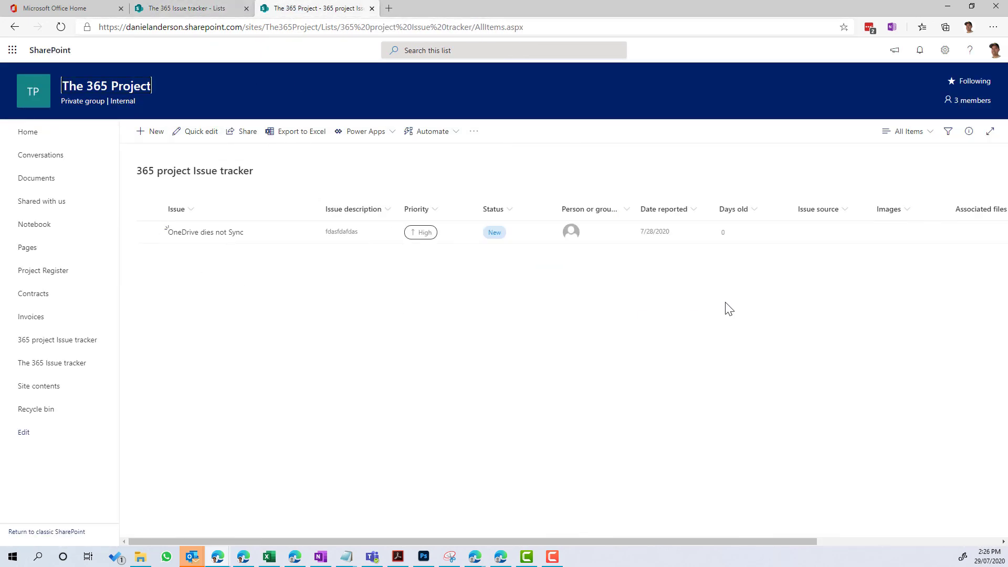